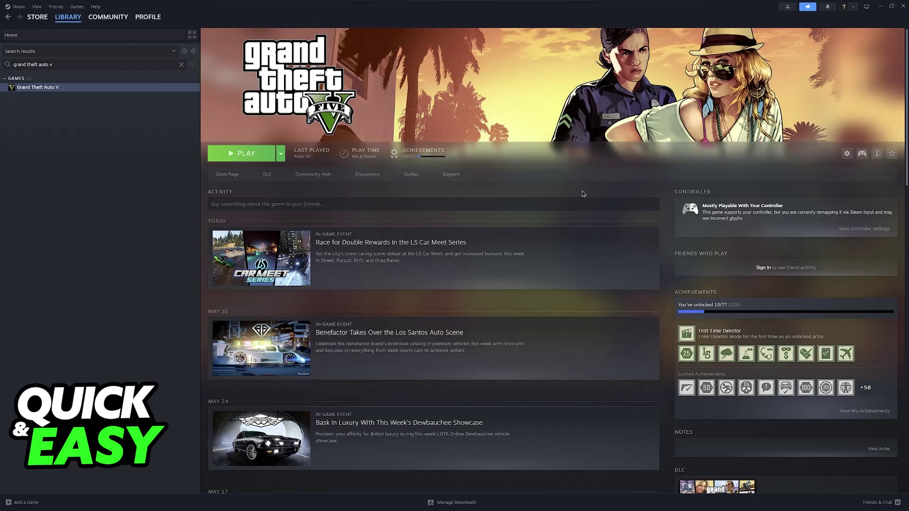
- Open Device Manager and expand Xbox 360 Peripherals to show the Xbox 360 Controller for Windows
right_click(369, 503)
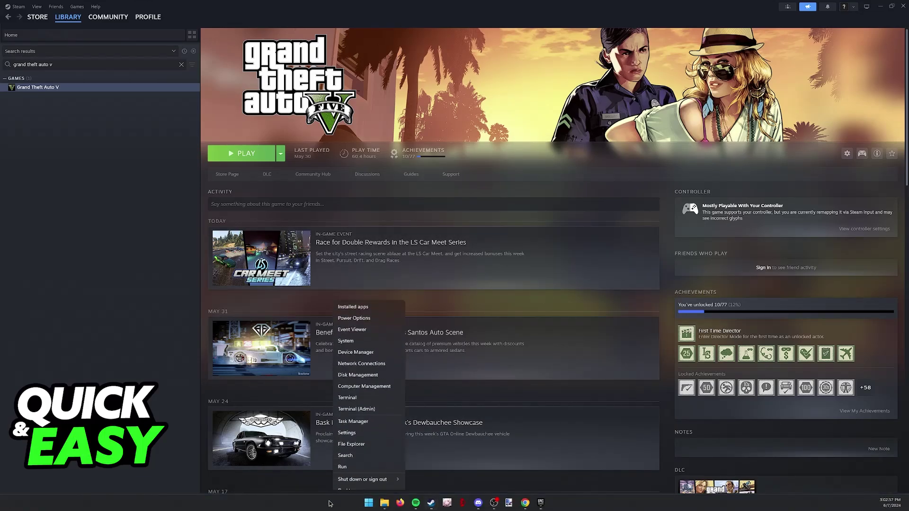
click(357, 350)
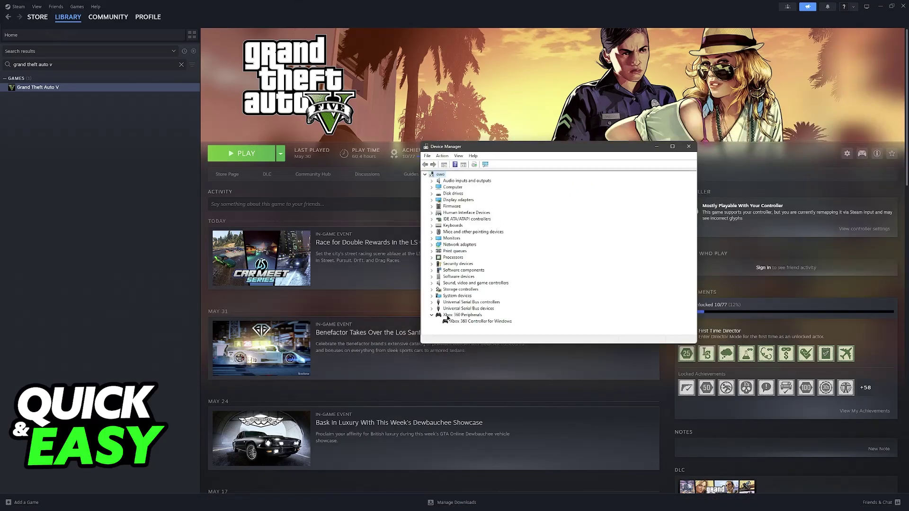
double_click(469, 316)
click(481, 322)
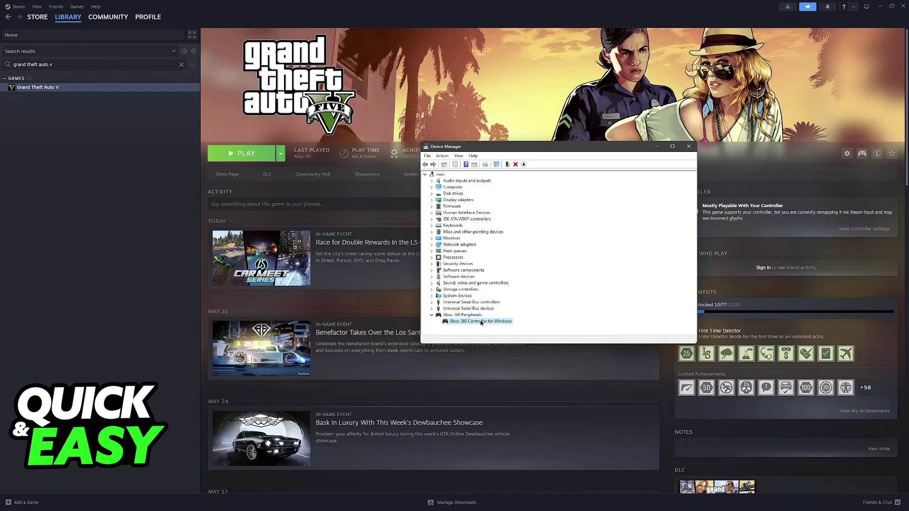
- Start an Update driver for the Xbox 360 Controller, then cancel it
right_click(471, 324)
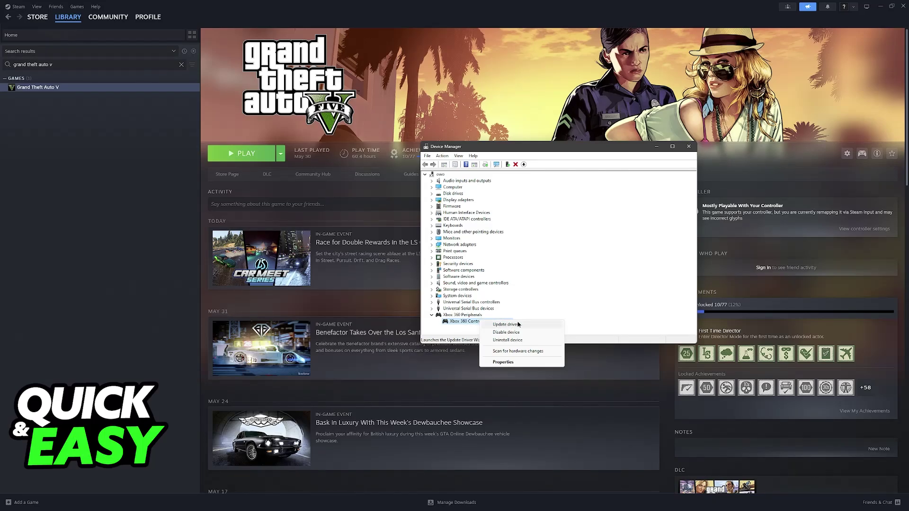
click(510, 326)
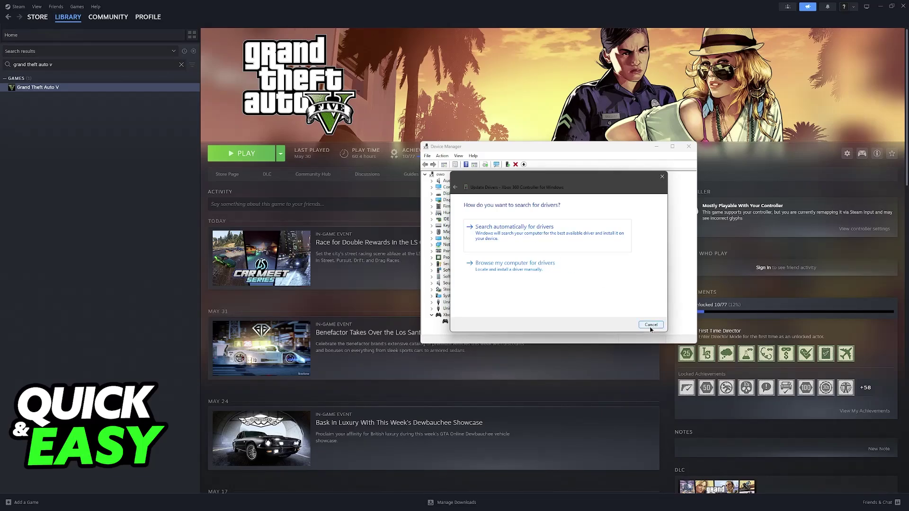
click(651, 326)
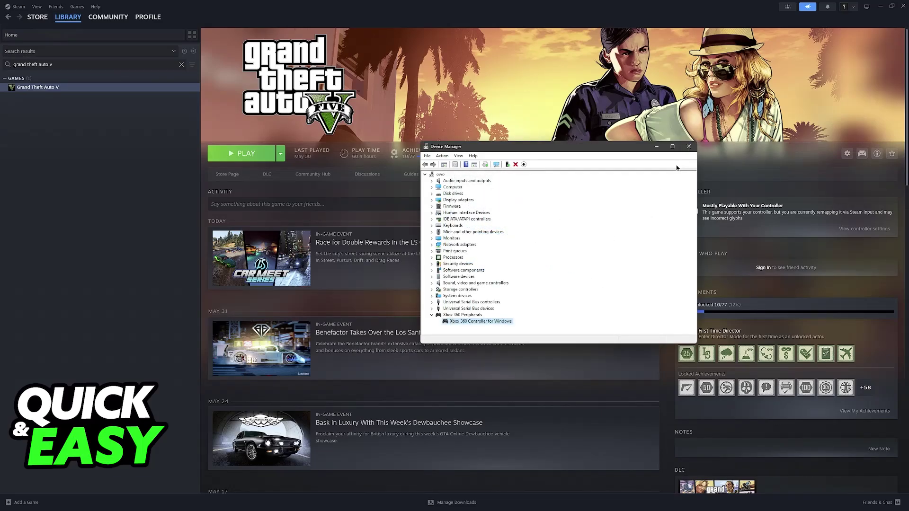
- Dismiss the controller's context menu and close Device Manager, returning to the GTA V library page
right_click(487, 322)
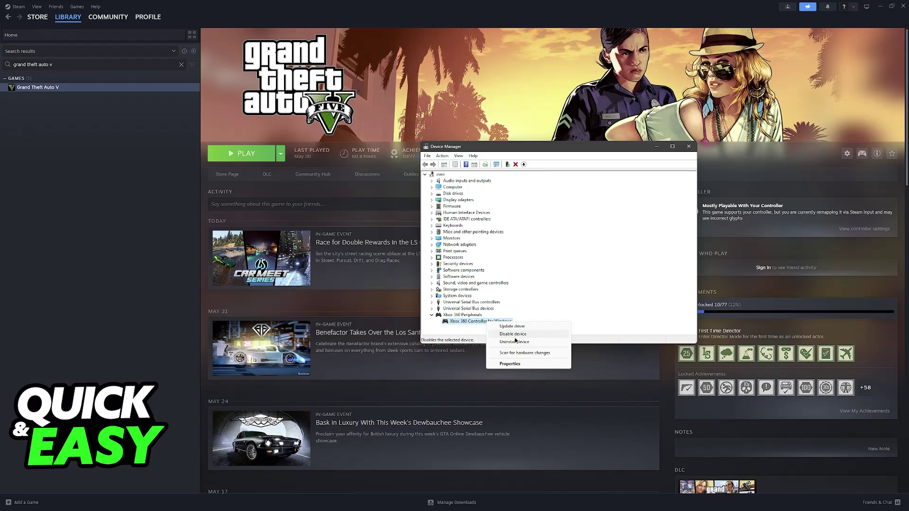
click(643, 241)
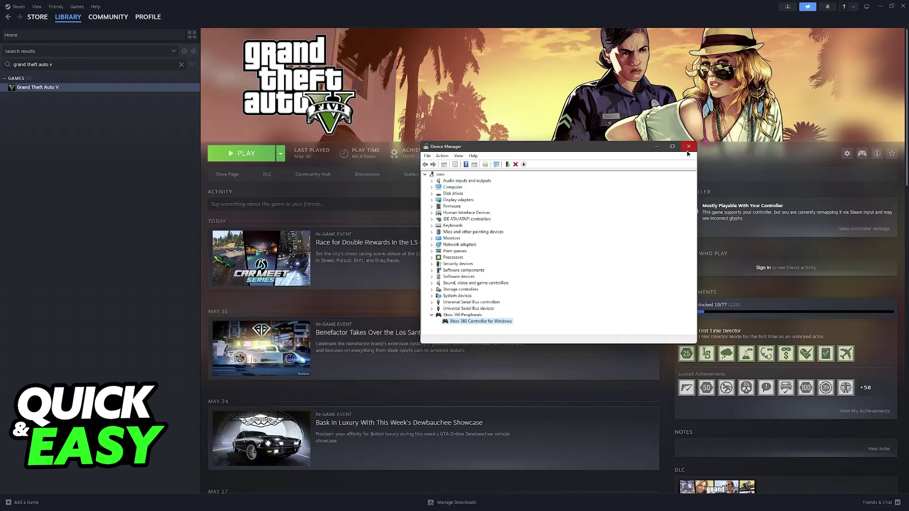
click(688, 147)
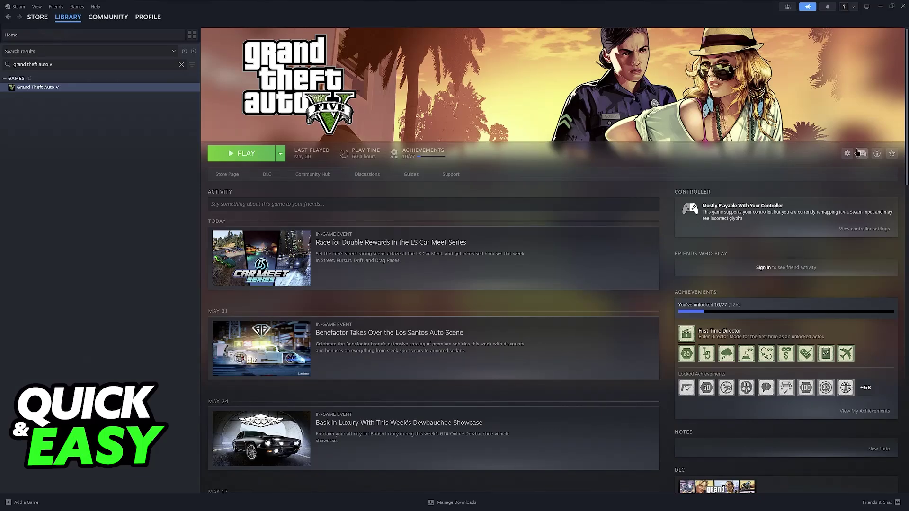
- Open Grand Theft Auto V's Controller properties and list the Steam Input override choices
click(846, 154)
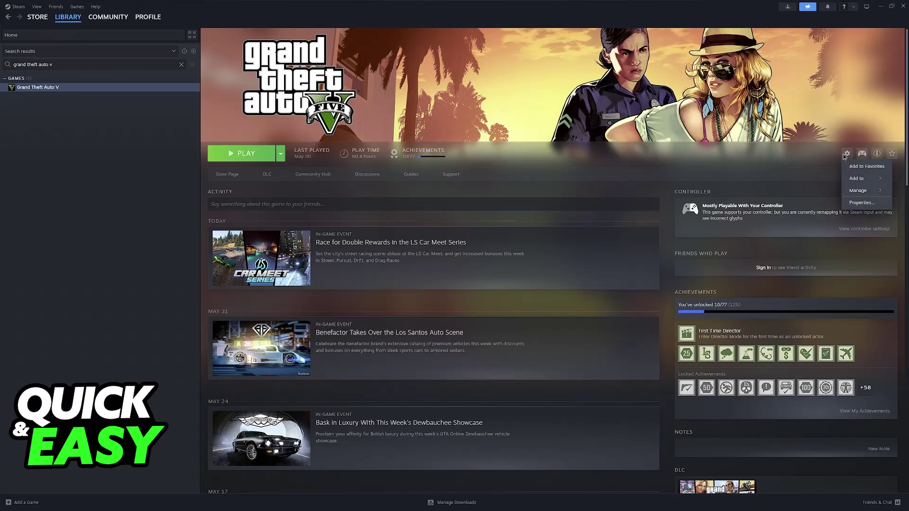
click(858, 208)
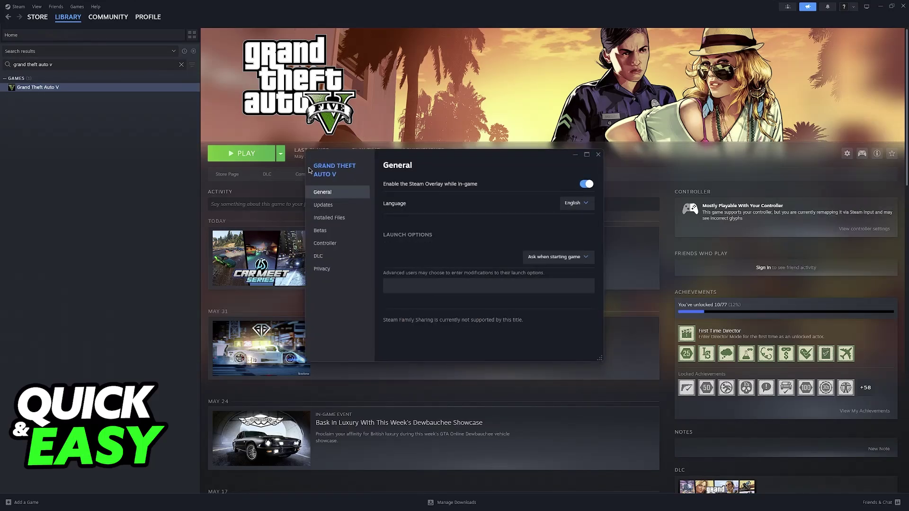
click(323, 244)
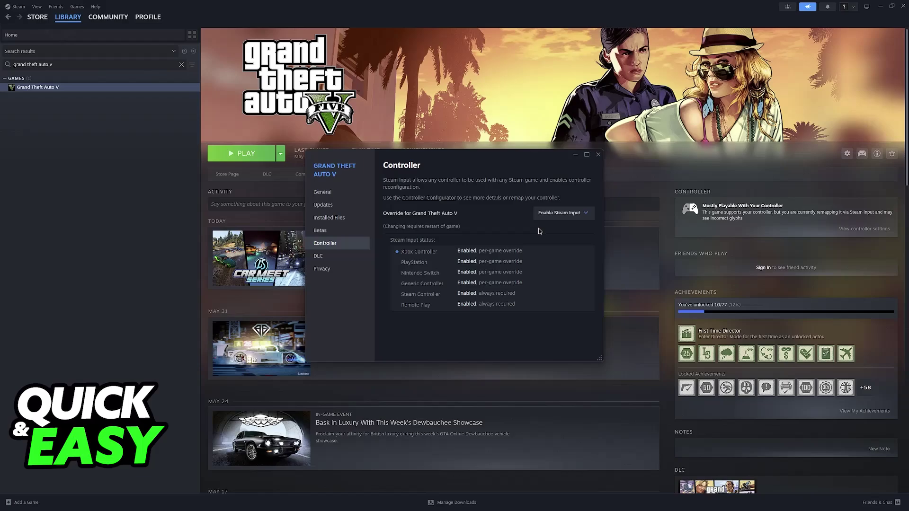
click(575, 217)
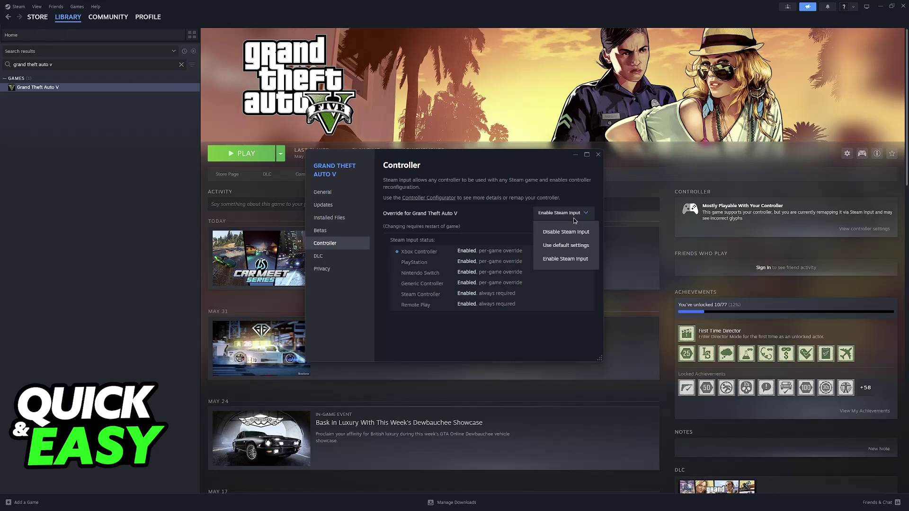
click(570, 188)
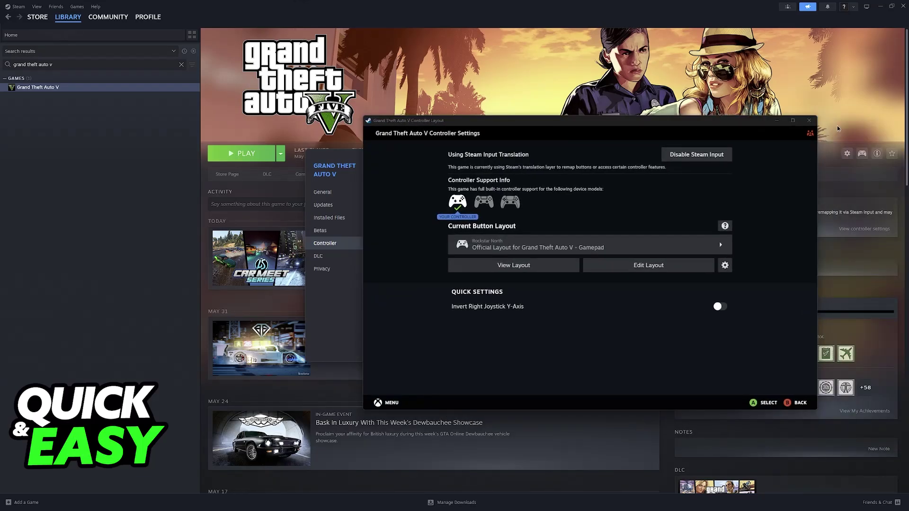
click(719, 243)
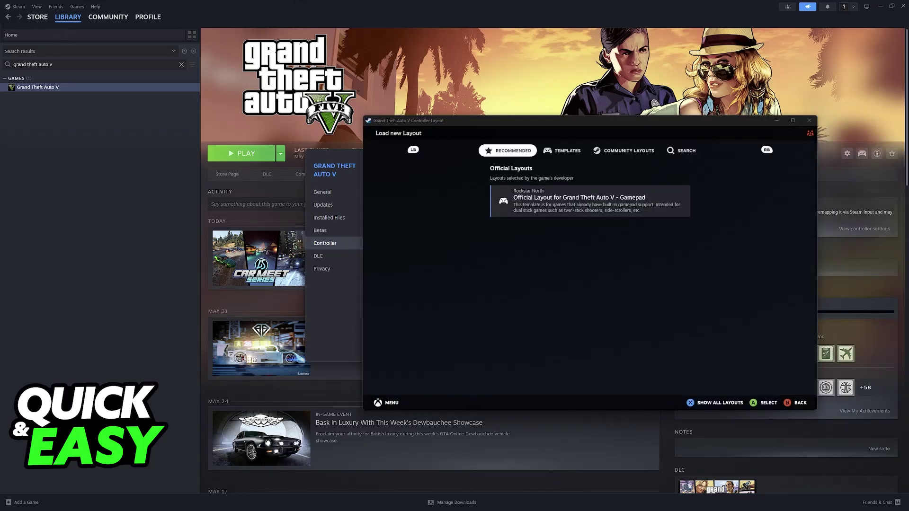
key(Tab)
key(Tab)
key(Escape)
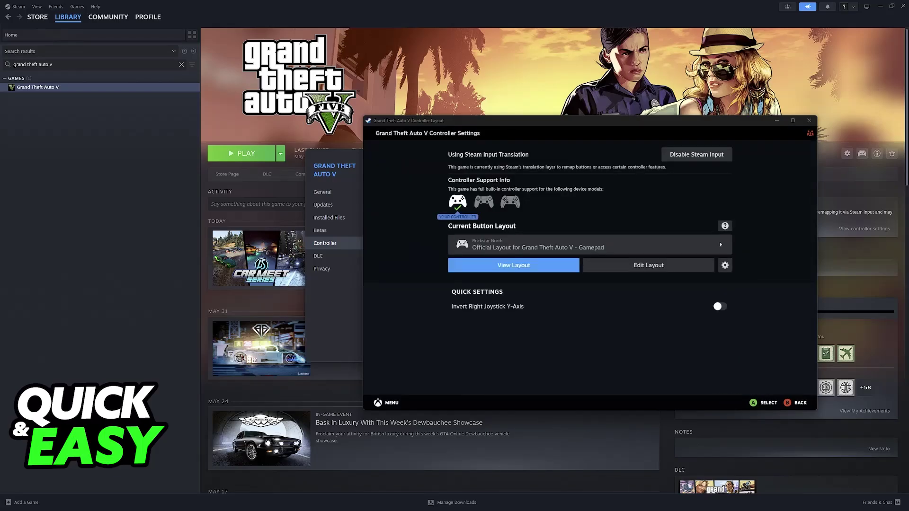
key(Right)
key(Return)
key(Down)
key(Down)
key(Escape)
key(Return)
key(Escape)
click(808, 120)
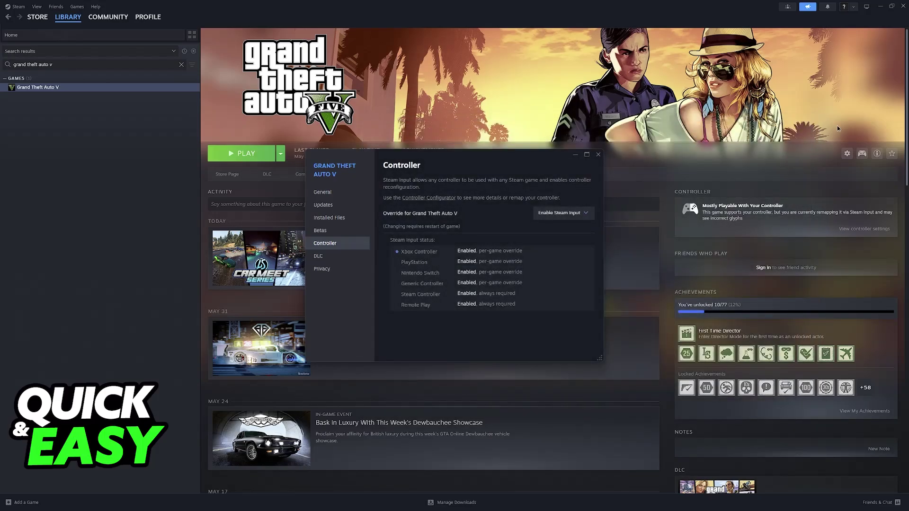